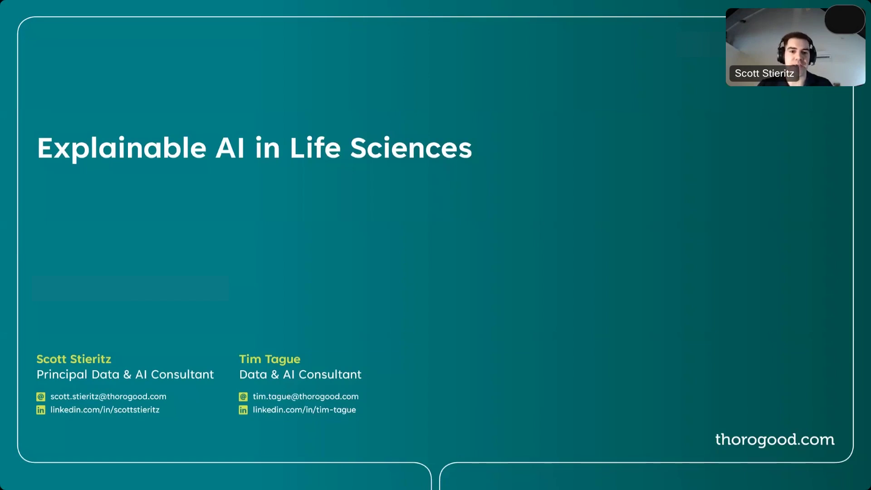
pyautogui.press('Right')
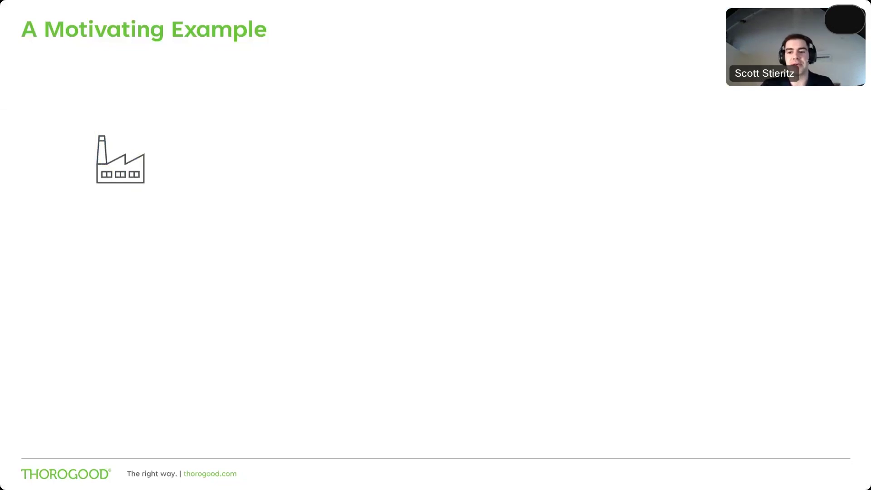
pyautogui.press('Right')
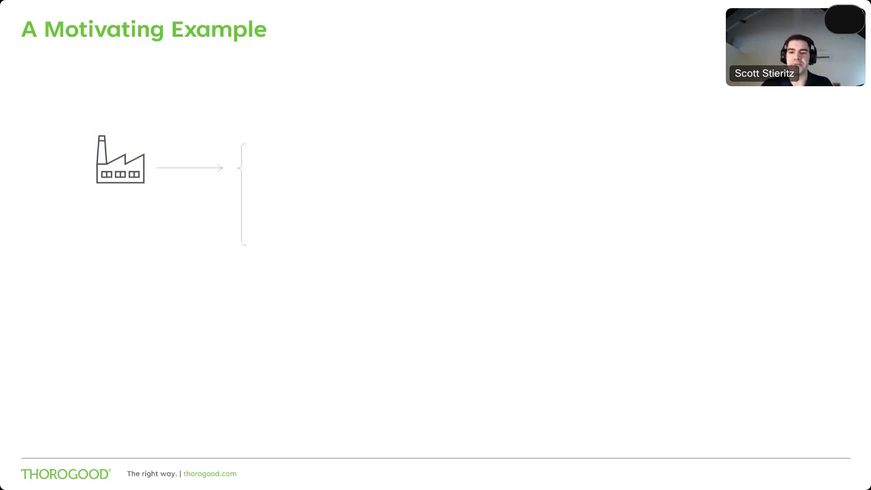
pyautogui.press('Right')
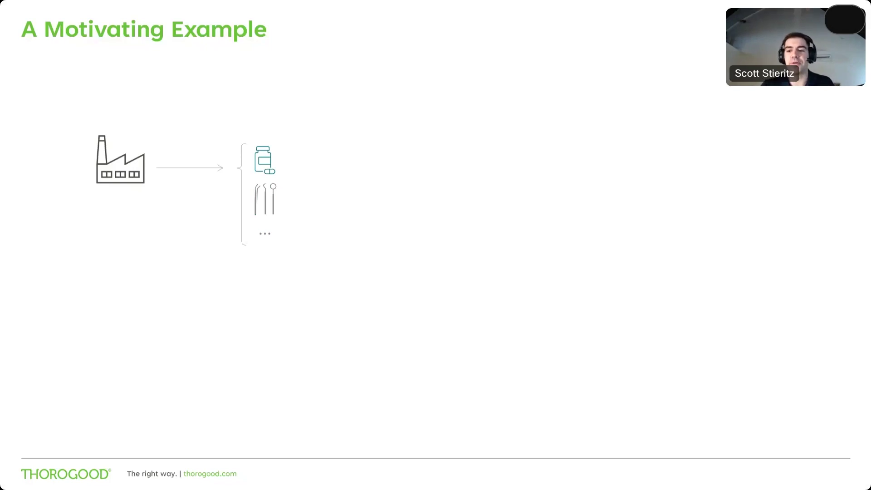
pyautogui.press('Right')
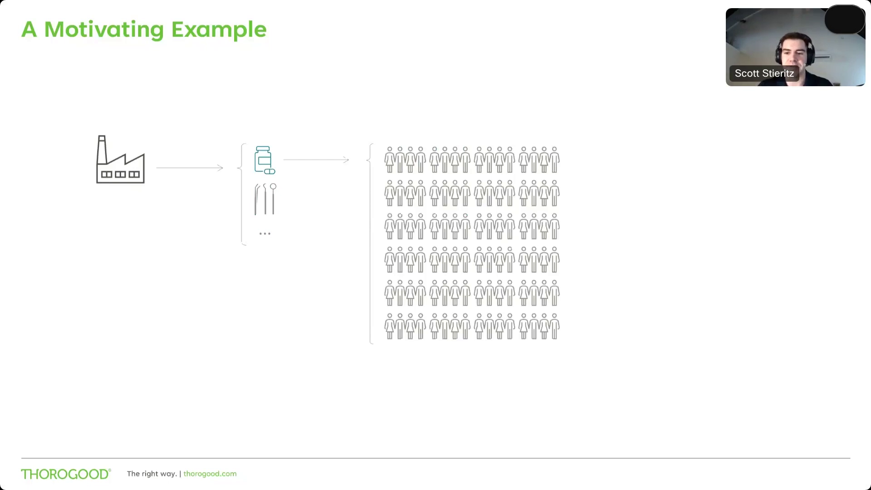
pyautogui.press('Right')
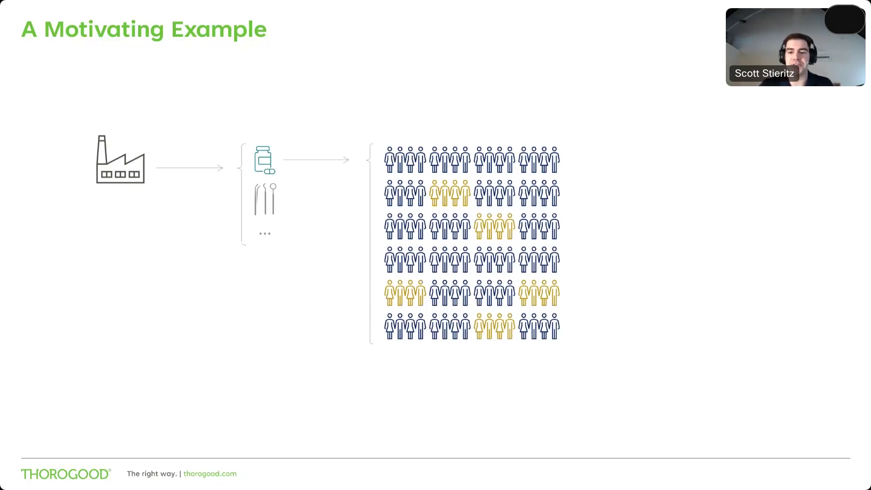
pyautogui.press('Right')
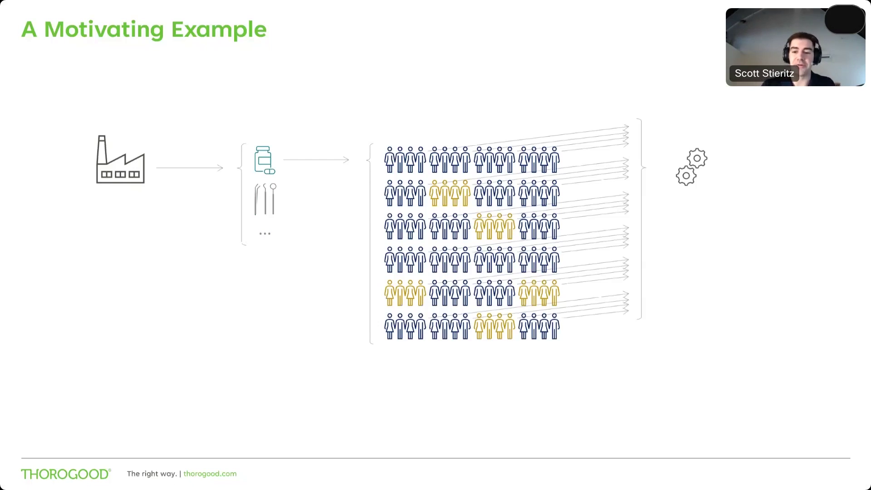
pyautogui.press('Right')
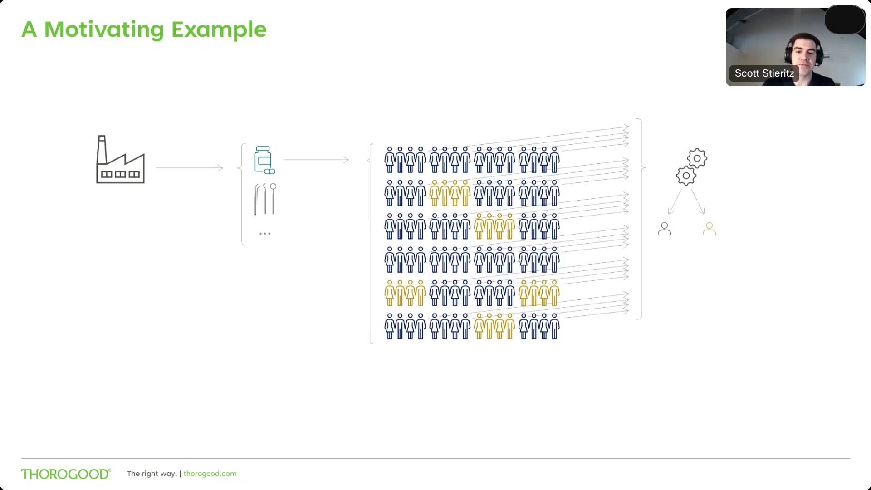
pyautogui.press('Right')
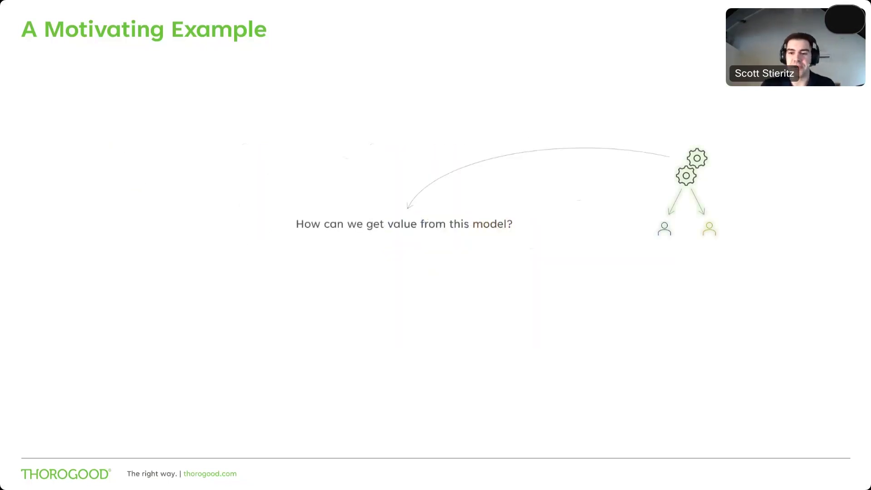
pyautogui.press('Right')
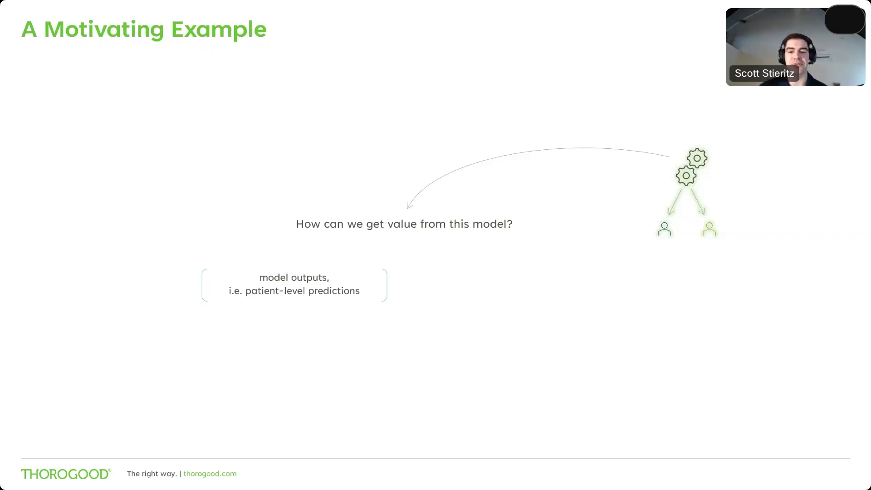
pyautogui.press('Right')
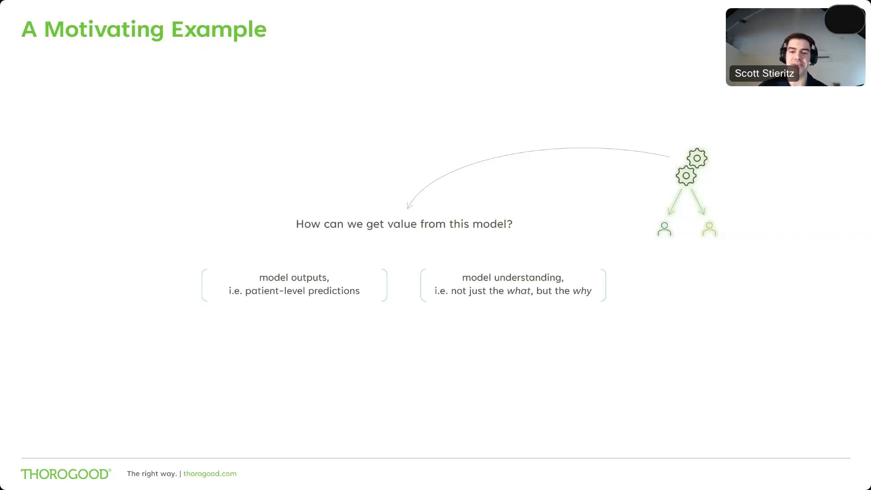
pyautogui.press('Right')
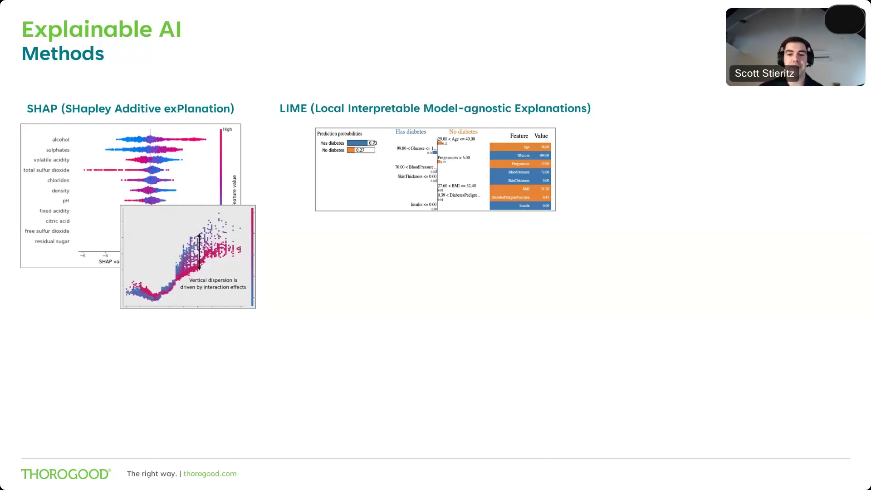
pyautogui.press('Right')
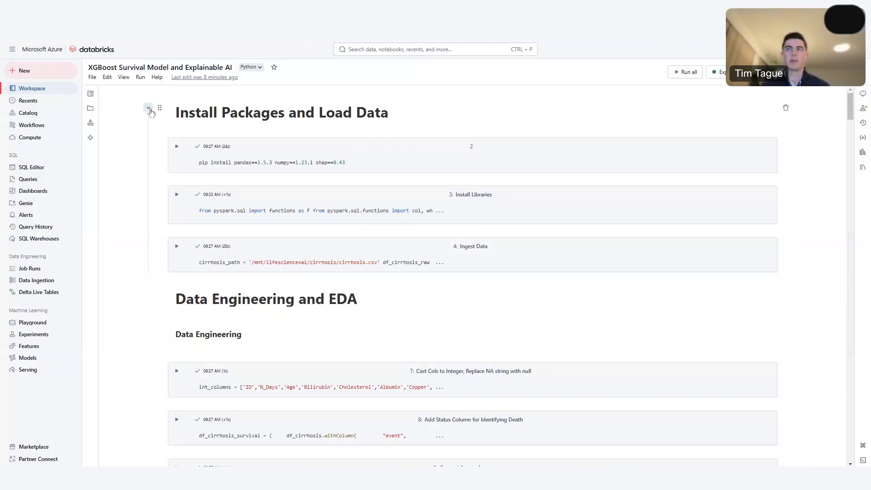
# Collapse the Install Packages and Load Data section and the Data Engineering subsection of the notebook
pyautogui.click(148, 109)
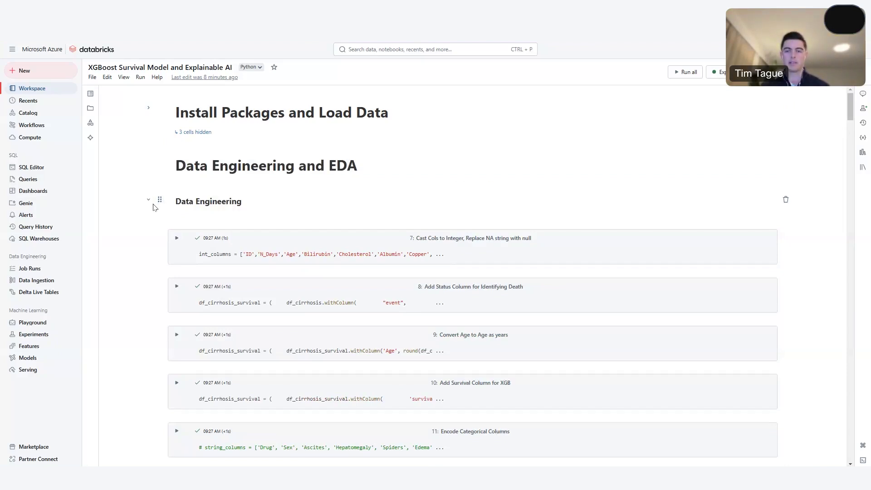
pyautogui.click(148, 199)
# Examine the cirrhosis survival data table under Data Profile, across all columns through survival_xgb
pyautogui.scroll(-1, 146, 221)
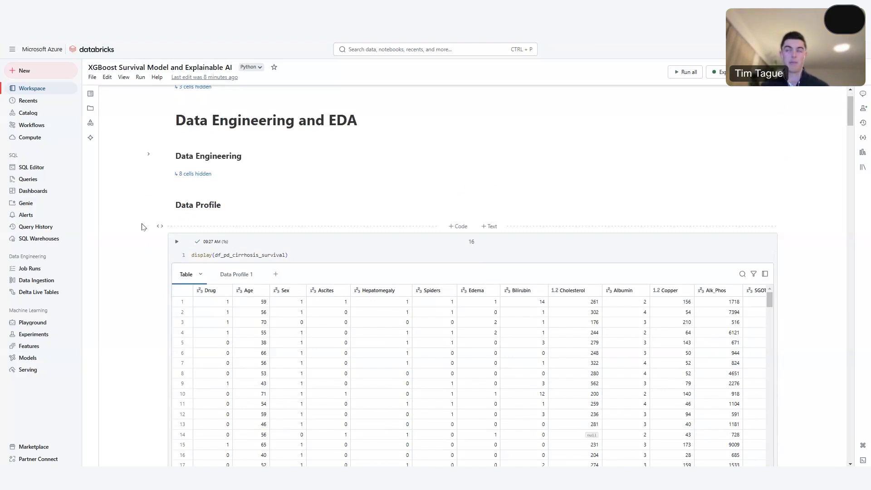
pyautogui.scroll(-1, 150, 254)
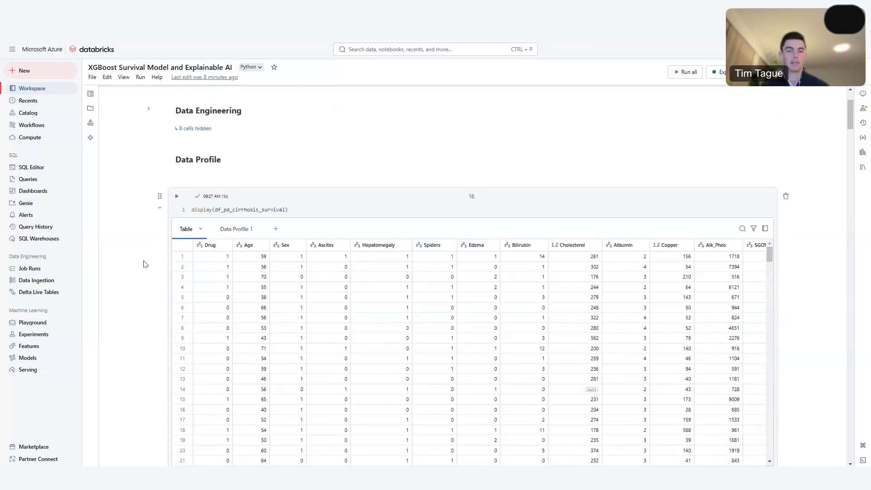
pyautogui.scroll(-1, 145, 265)
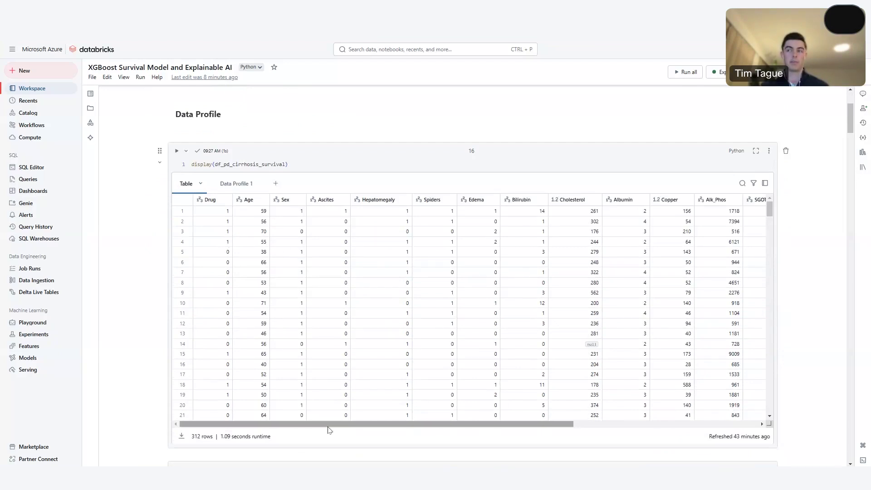
pyautogui.moveTo(327, 424); pyautogui.dragTo(736, 266)
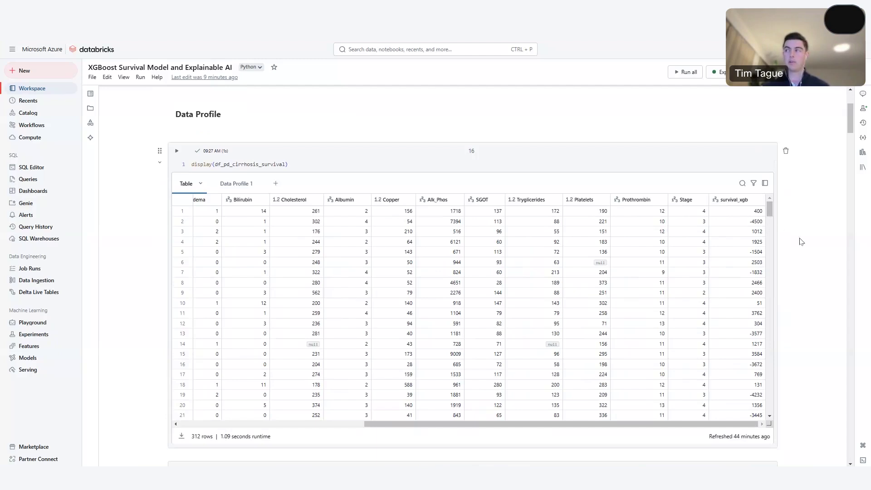
# Review the XG Boost modeling cells, from the train test split through the trained model's train and test scores
pyautogui.scroll(-7, 280, 214)
pyautogui.scroll(-1, 278, 217)
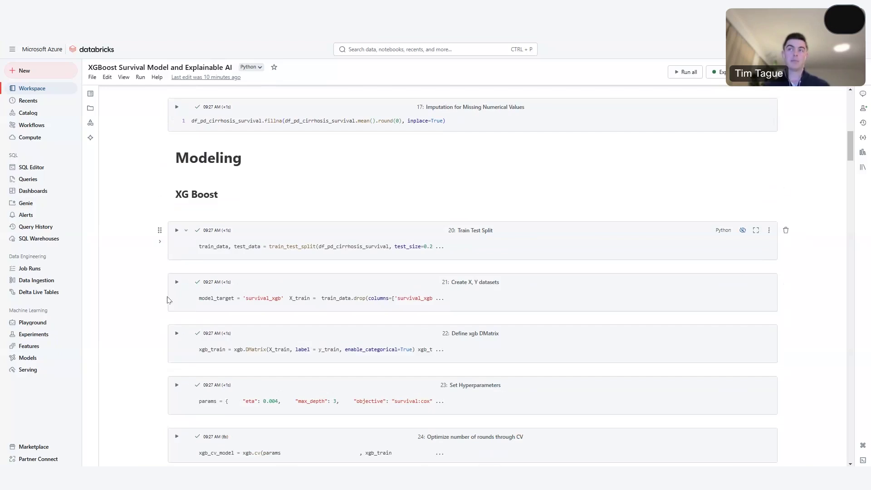
pyautogui.scroll(-6, 141, 328)
pyautogui.scroll(-1, 141, 327)
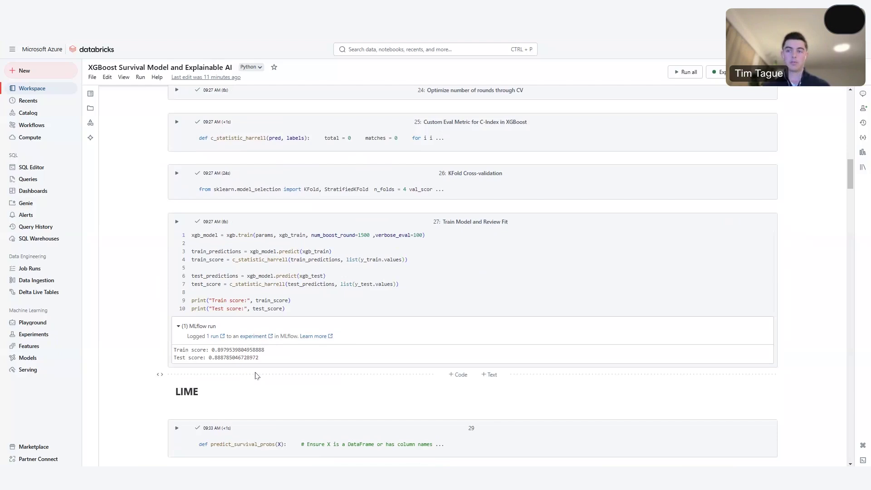
# Examine the LIME section's setup cells and the two patient-level explanation plots for instances 50 and 30
pyautogui.scroll(-4, 258, 377)
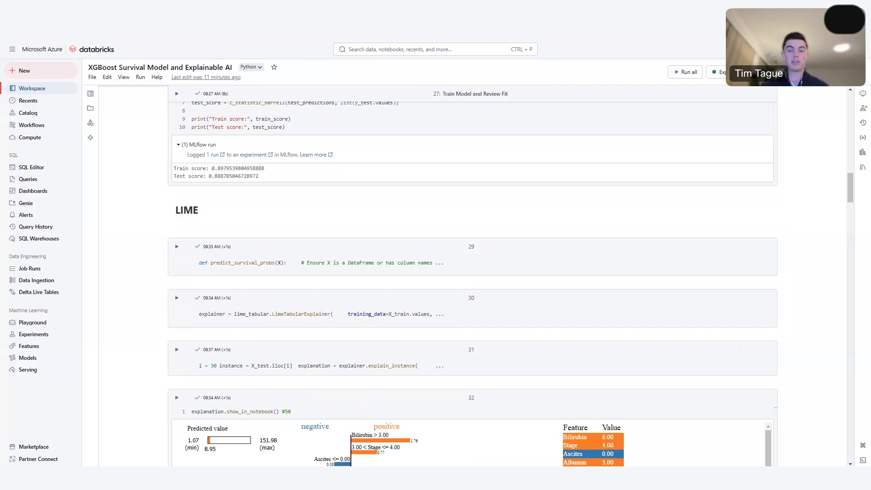
pyautogui.scroll(-4, 146, 325)
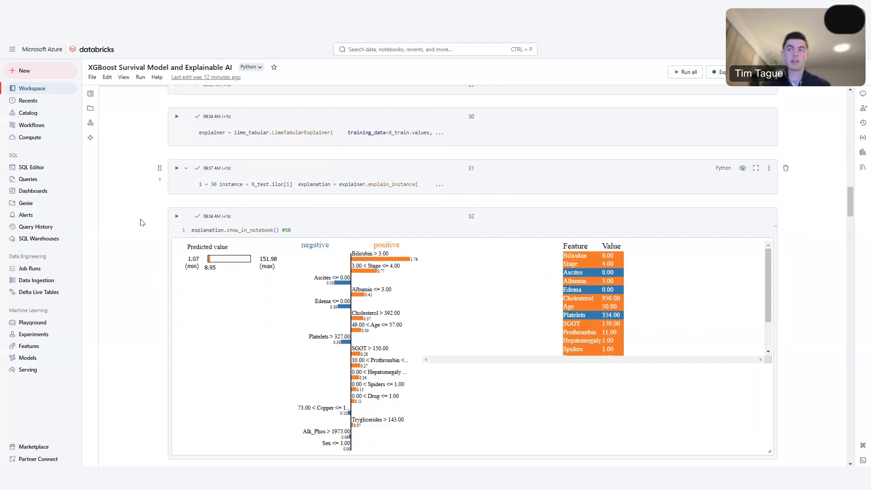
pyautogui.scroll(-3, 140, 222)
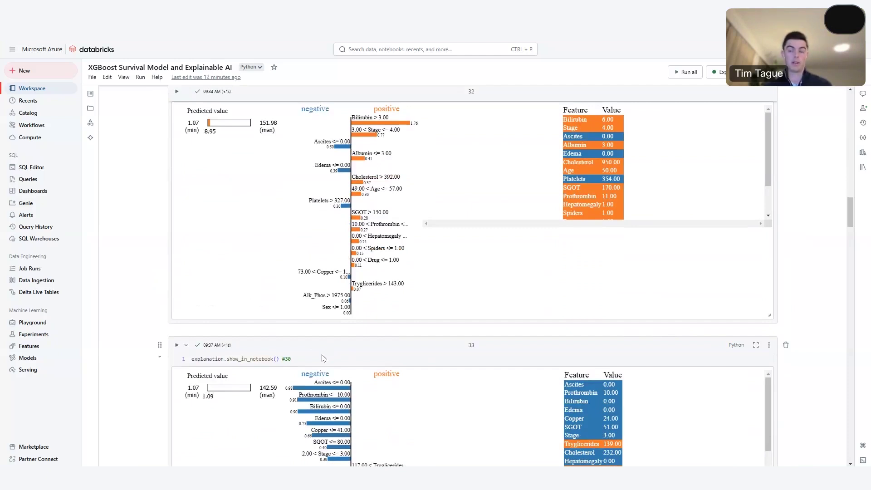
pyautogui.scroll(-3, 324, 359)
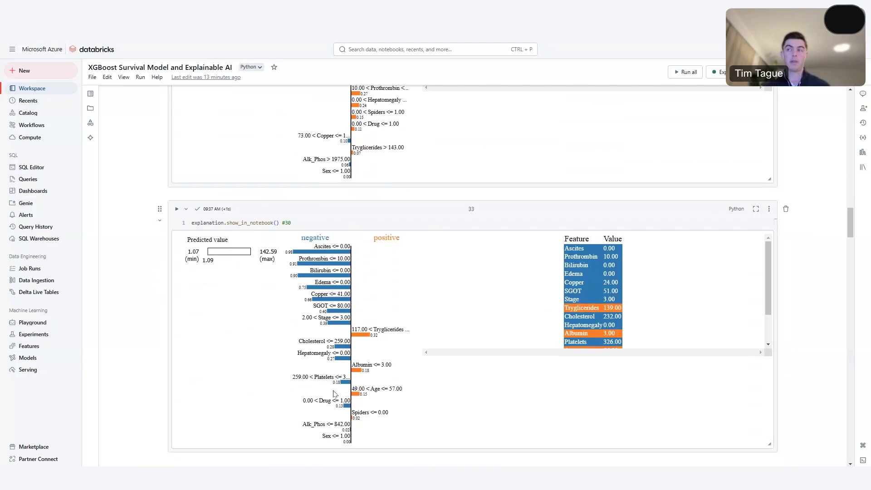
# Review the SHAP explainer setup and examine the SHAP Summary Plot under Population Analysis
pyautogui.scroll(-4, 383, 348)
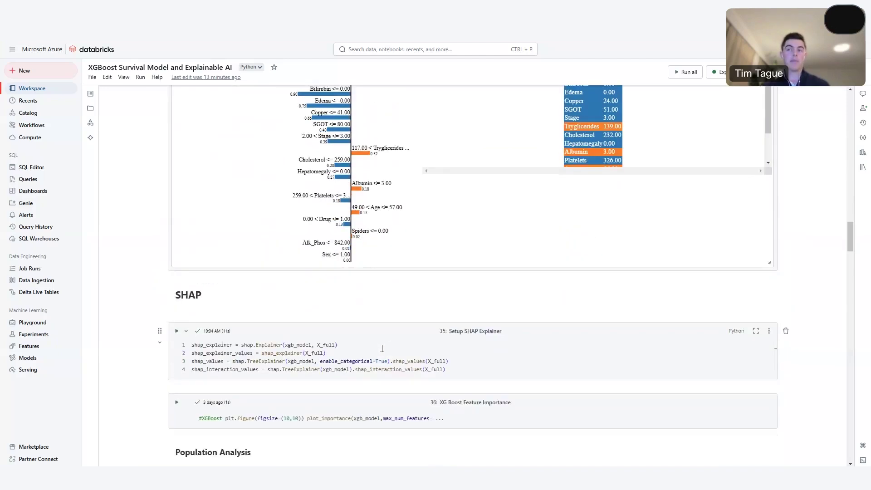
pyautogui.scroll(-1, 382, 349)
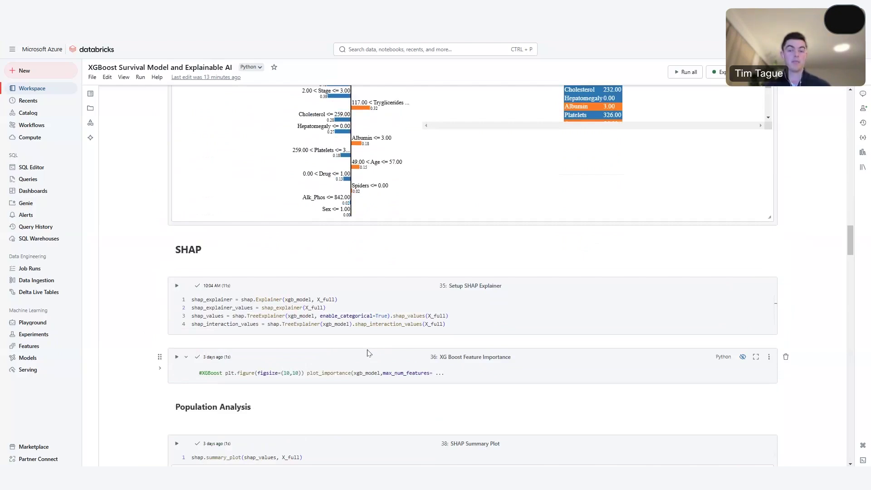
pyautogui.scroll(-7, 548, 282)
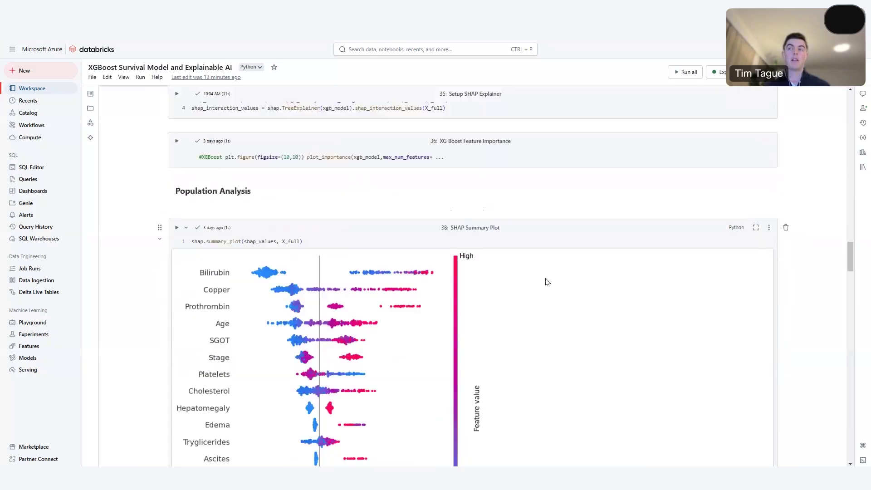
pyautogui.scroll(-1, 843, 272)
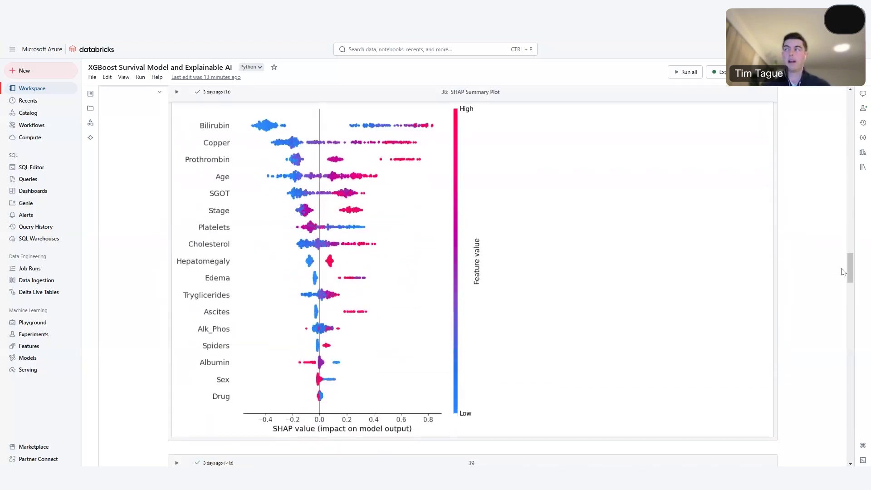
pyautogui.scroll(1, 851, 270)
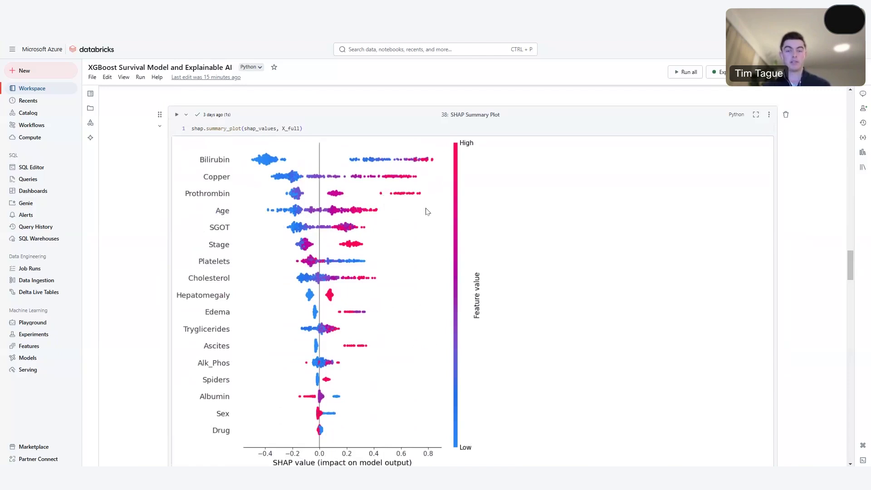
pyautogui.scroll(-1, 428, 259)
pyautogui.scroll(-2, 428, 260)
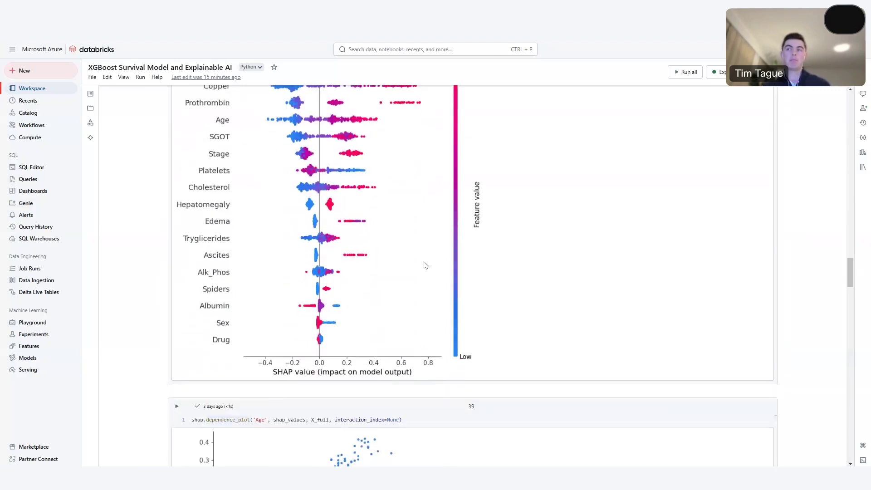
# Examine the SHAP dependence plots for Age, Stage, Bilirubin, Platelets and Drug
pyautogui.scroll(1, 424, 262)
pyautogui.scroll(-4, 424, 263)
pyautogui.scroll(-2, 432, 278)
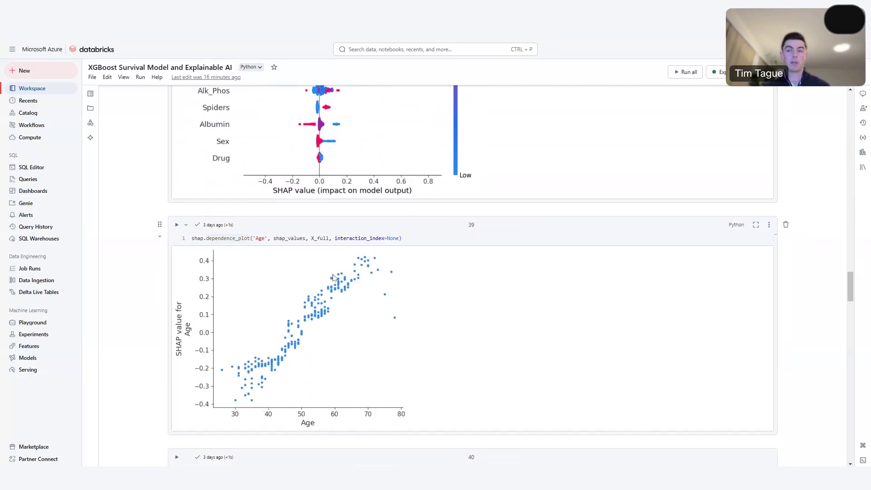
pyautogui.scroll(-5, 433, 303)
pyautogui.scroll(-1, 433, 305)
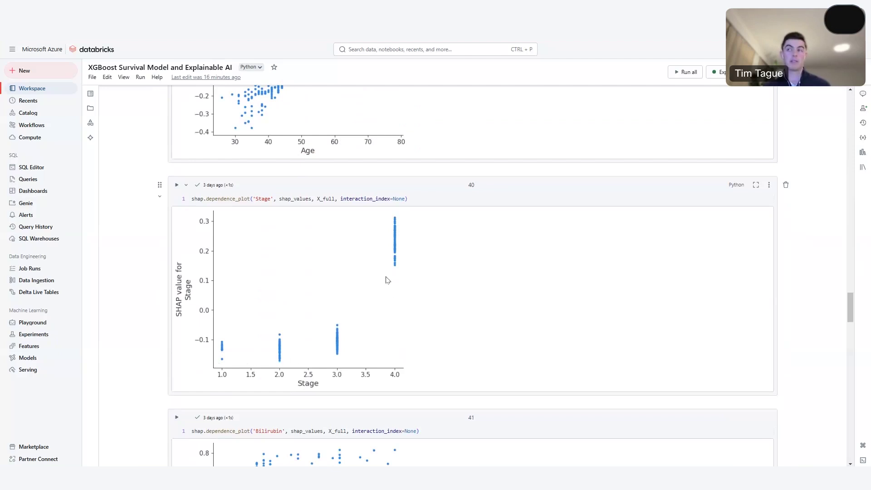
pyautogui.scroll(-5, 448, 295)
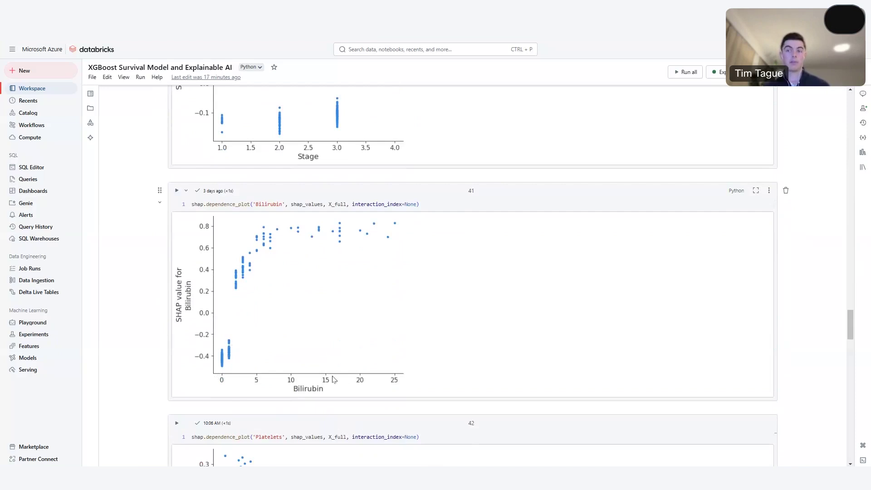
pyautogui.scroll(-4, 334, 379)
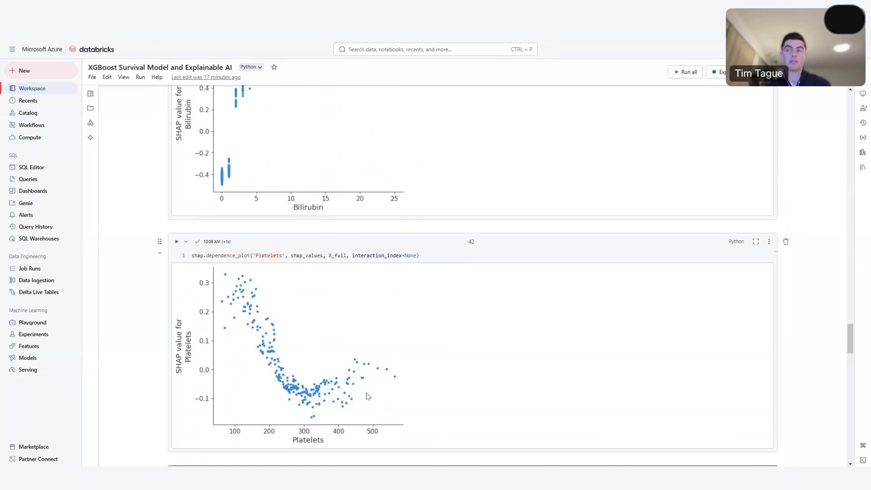
pyautogui.scroll(-5, 379, 363)
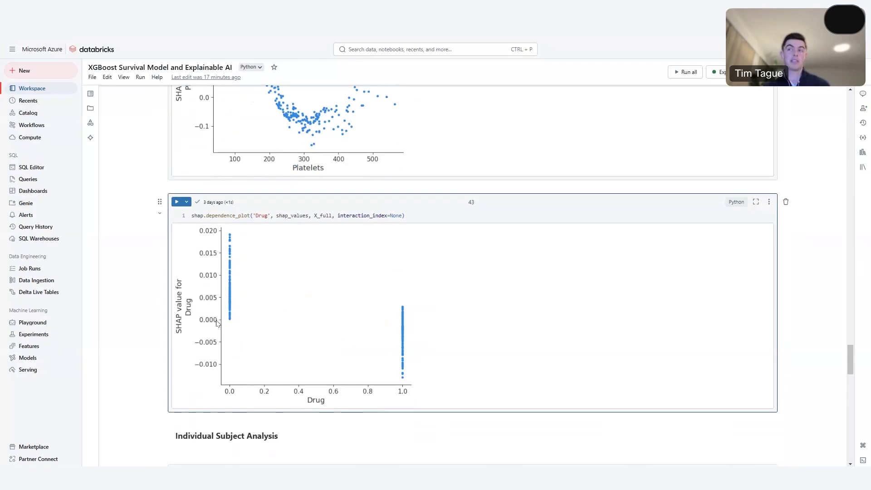
# Return to the SHAP Summary Plot to compare the Drug feature's impact with the other features
pyautogui.scroll(20, 217, 323)
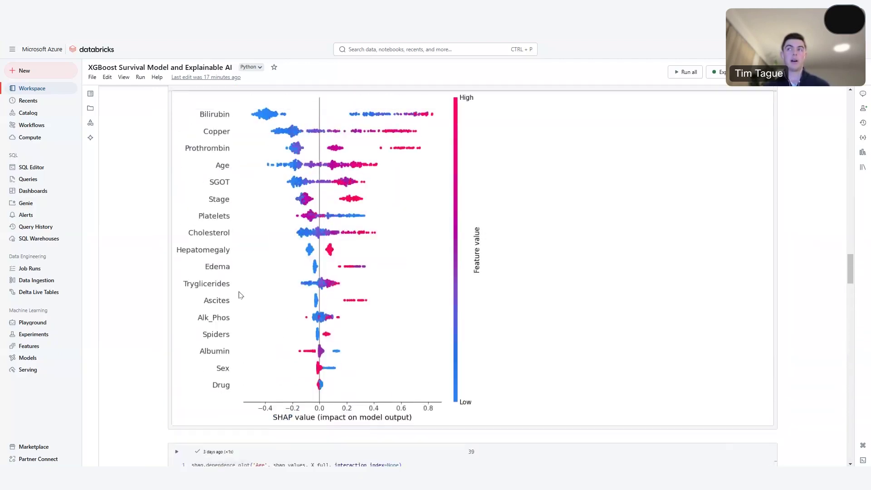
pyautogui.scroll(1, 241, 296)
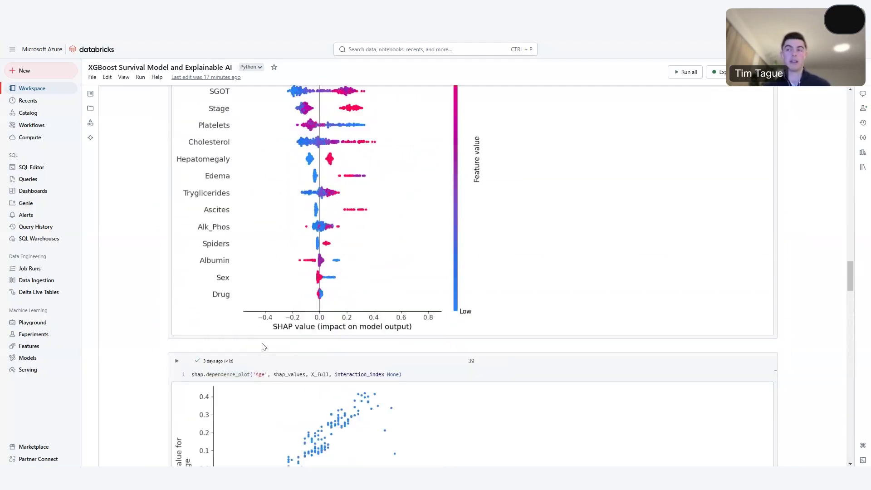
# Examine the SHAP waterfall plots for single patients under Individual Subject Analysis
pyautogui.scroll(-3, 268, 347)
pyautogui.scroll(-10, 263, 350)
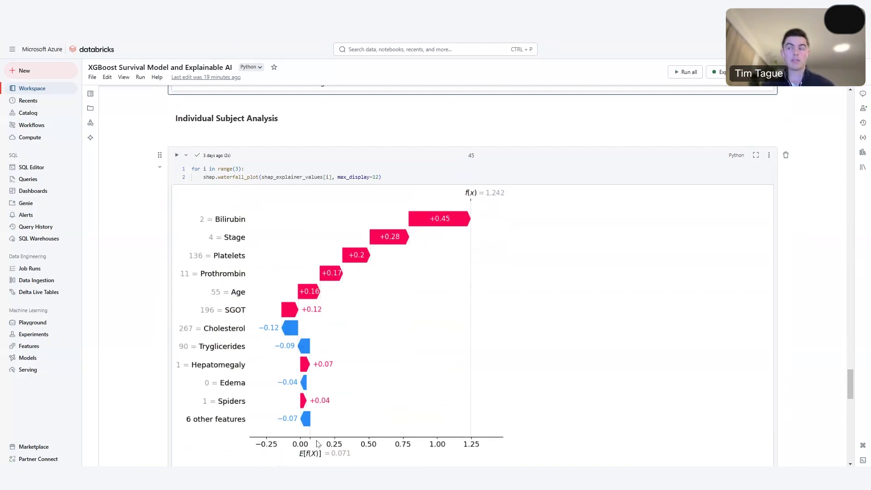
pyautogui.scroll(-5, 405, 374)
pyautogui.scroll(-1, 406, 373)
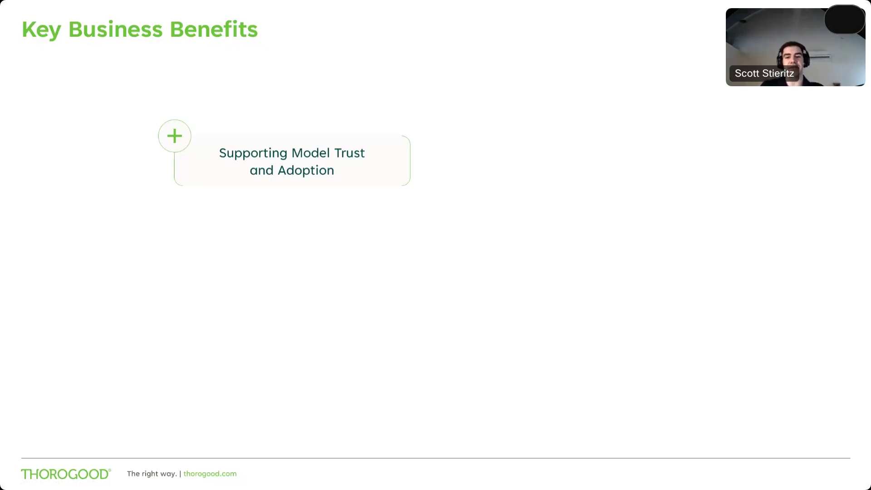
pyautogui.press('Right')
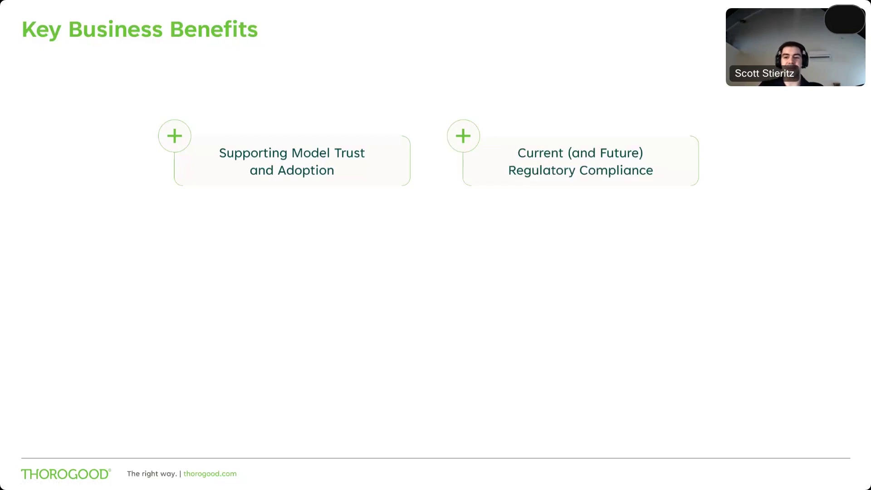